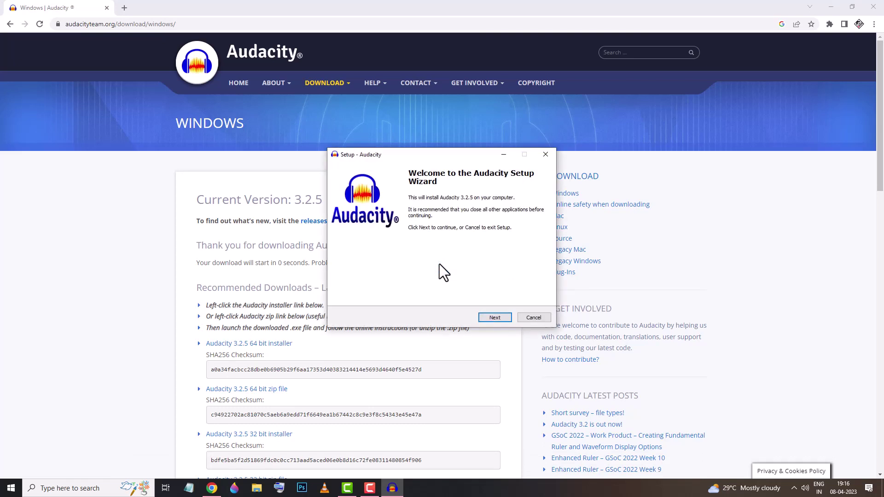
Step: Install Audacity 3.2.5 in the default folder with a desktop shortcut, and finish setup with the program launching
{"action": "left_click", "coordinate": [503, 316]}
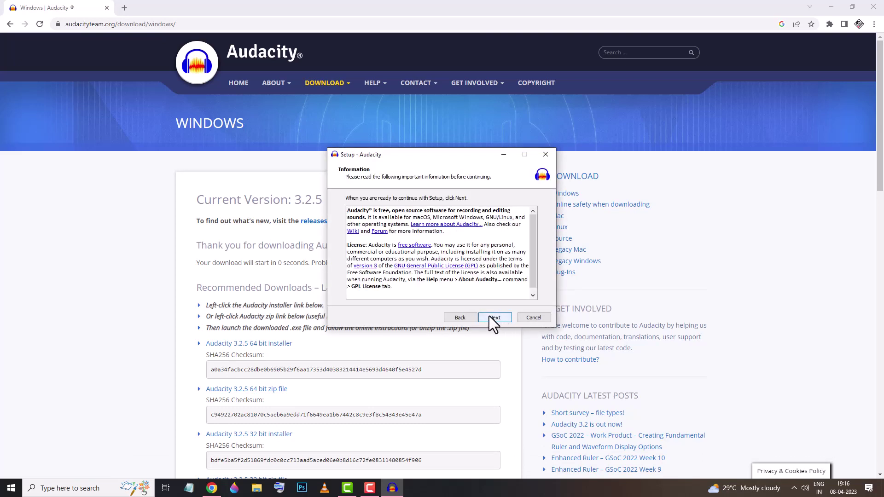
{"action": "left_click", "coordinate": [493, 317]}
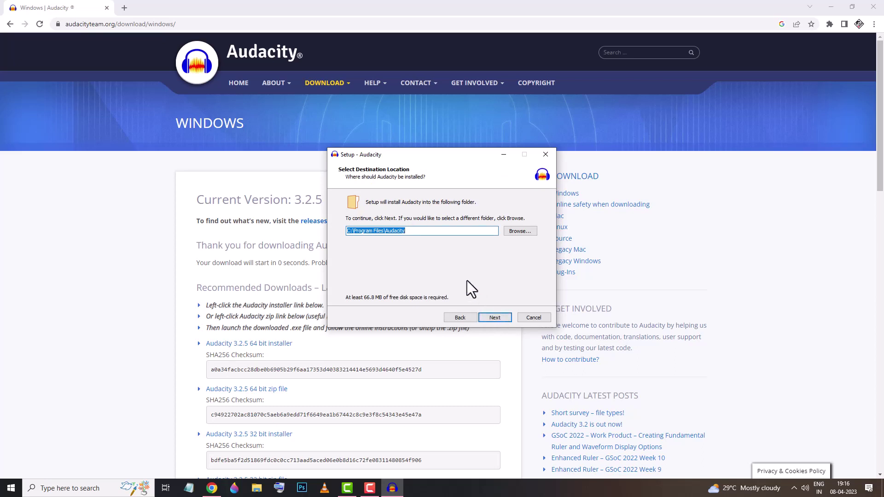
{"action": "left_click", "coordinate": [494, 316]}
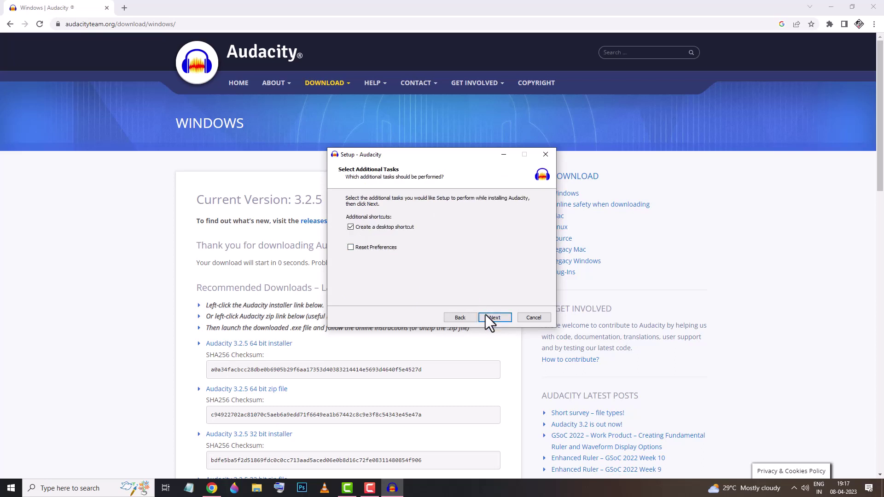
{"action": "left_click", "coordinate": [486, 316]}
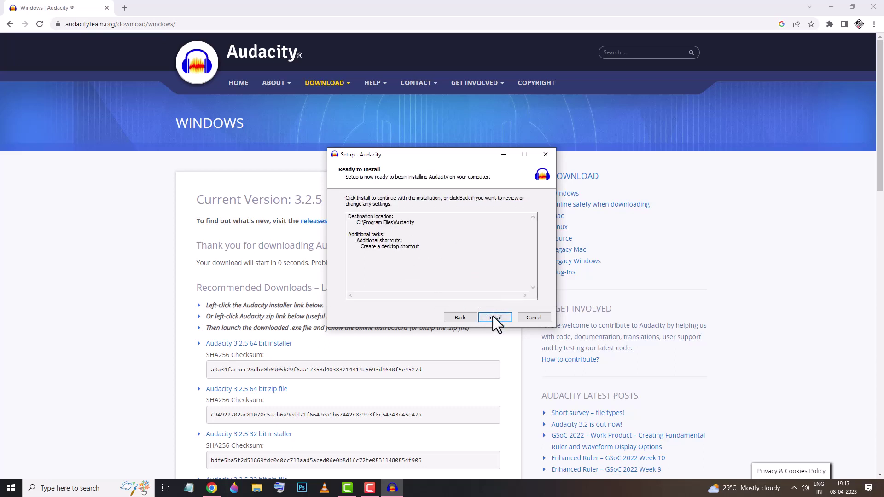
{"action": "left_click", "coordinate": [493, 317]}
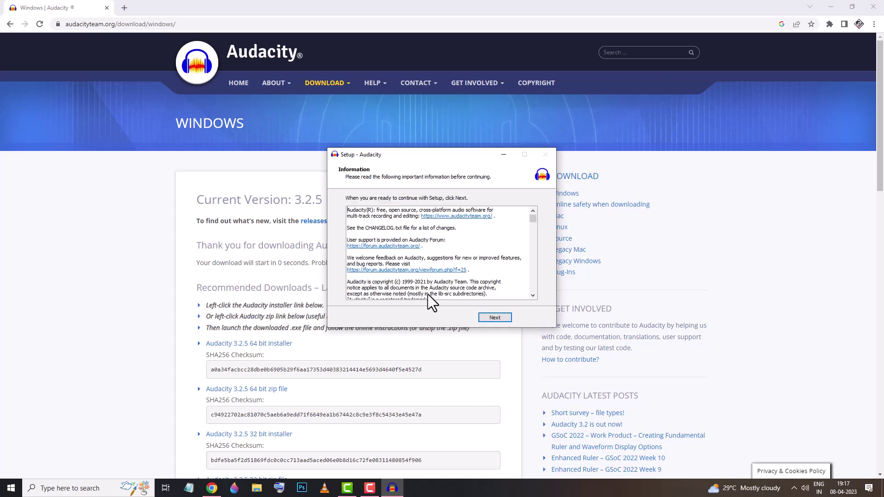
{"action": "left_click", "coordinate": [494, 317]}
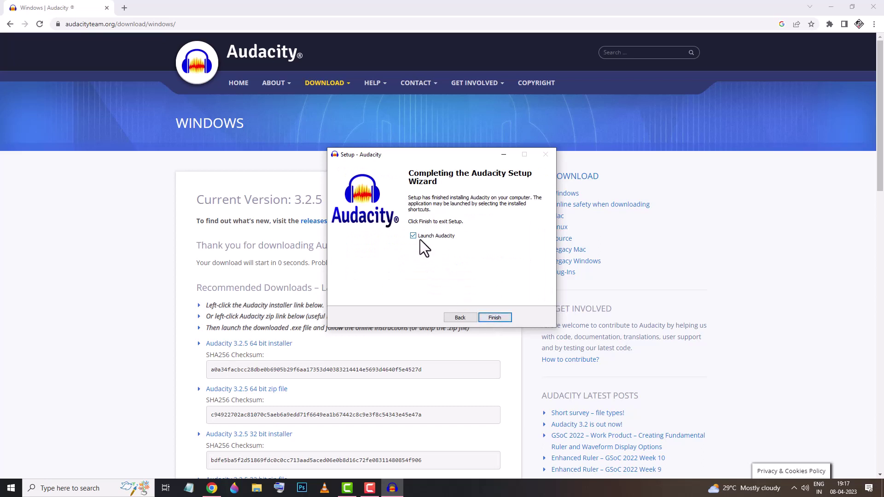
{"action": "left_click", "coordinate": [496, 318]}
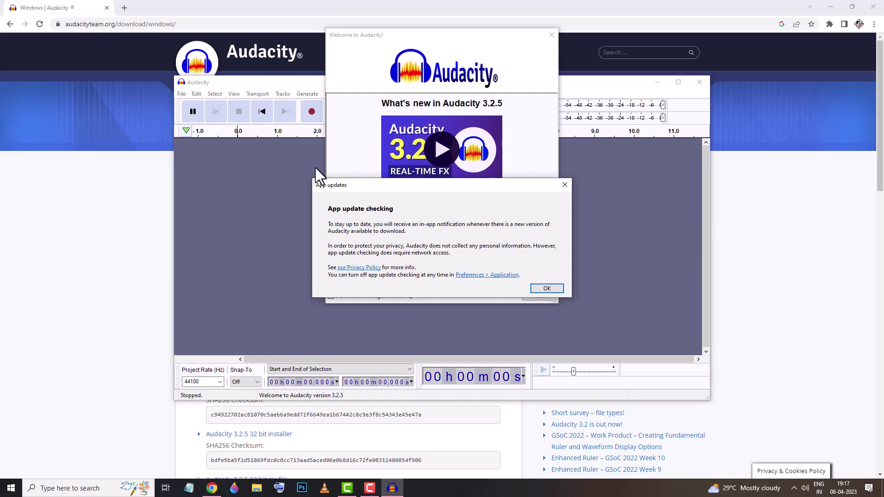
Step: Dismiss the update-checking notice and the welcome window, and maximize the Audacity window
{"action": "left_click", "coordinate": [551, 289]}
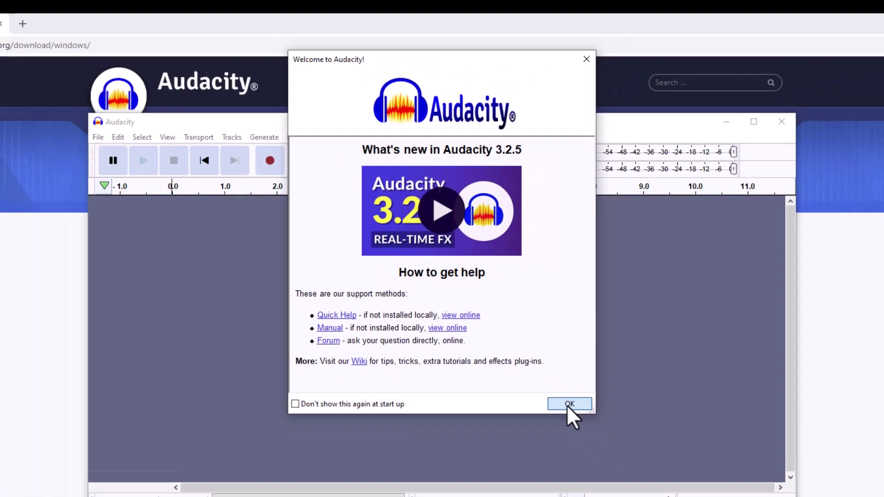
{"action": "left_click", "coordinate": [636, 484]}
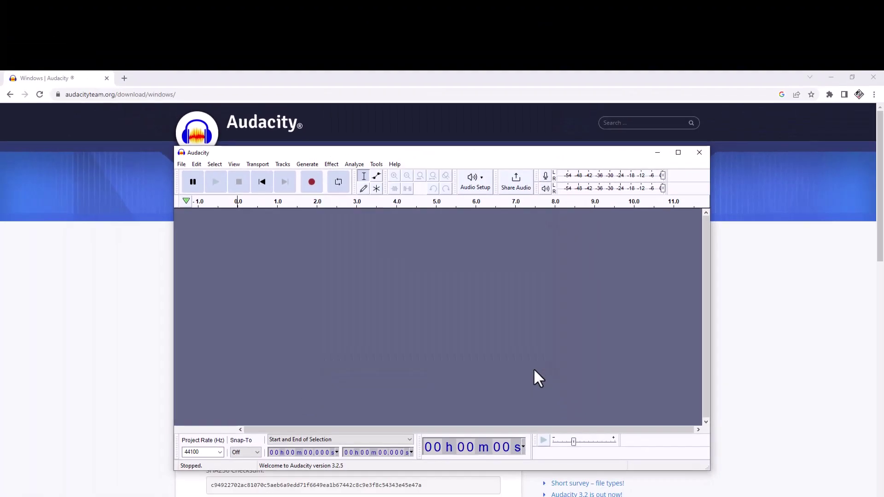
{"action": "left_click", "coordinate": [678, 152]}
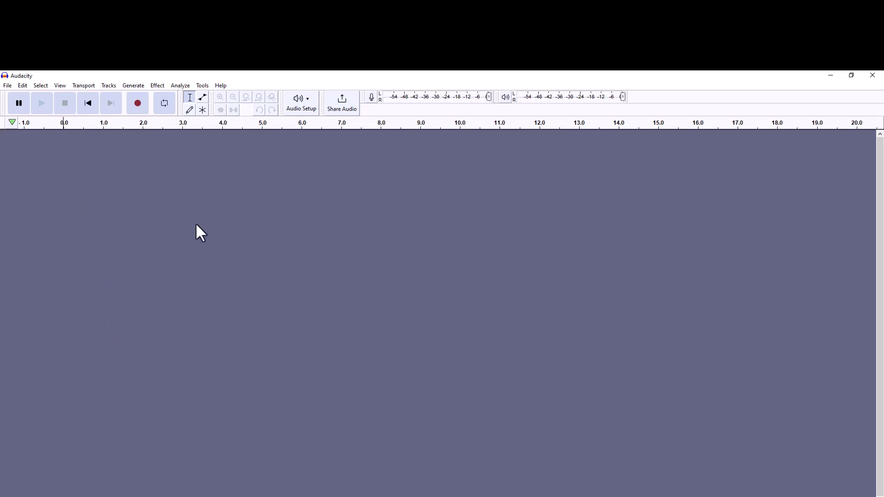
Step: Examine the audio host and playback device choices, and the options of the recording and playback meters
{"action": "left_click", "coordinate": [312, 106]}
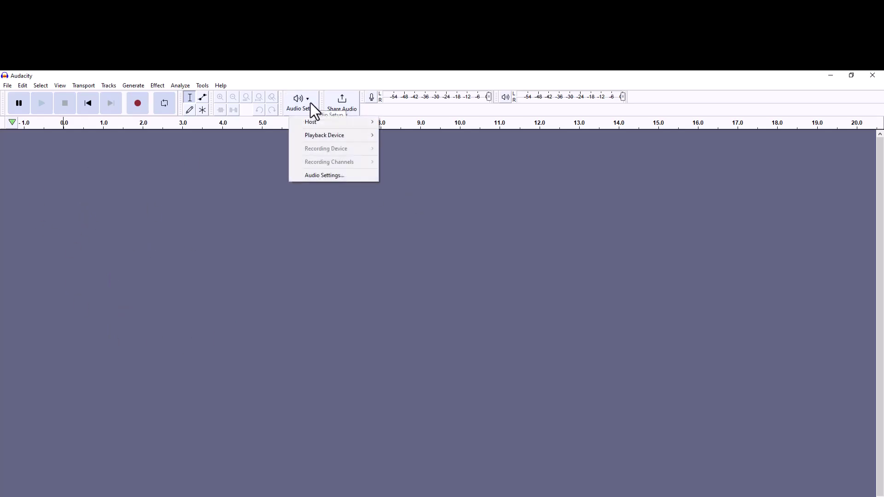
{"action": "mouse_move", "coordinate": [322, 121]}
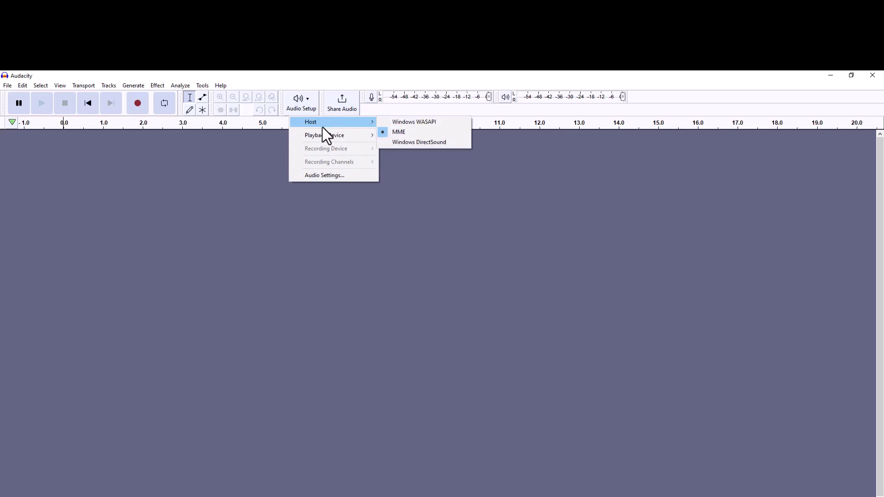
{"action": "mouse_move", "coordinate": [330, 136]}
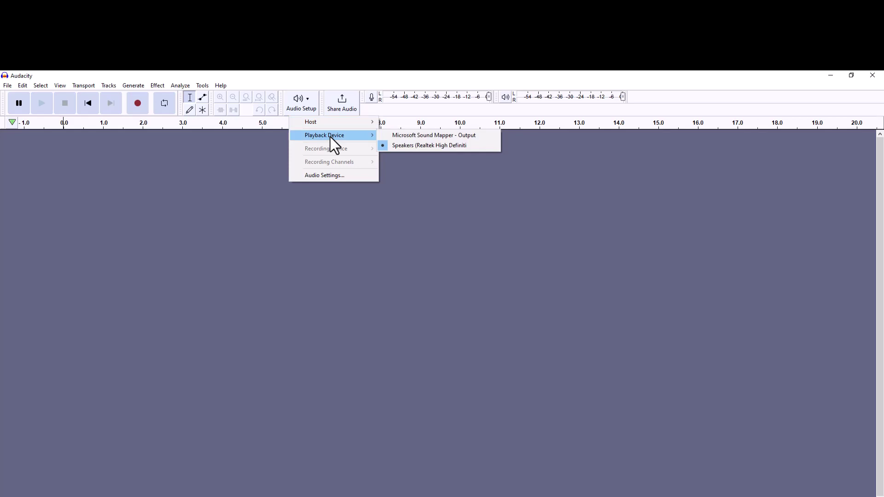
{"action": "left_click", "coordinate": [235, 230]}
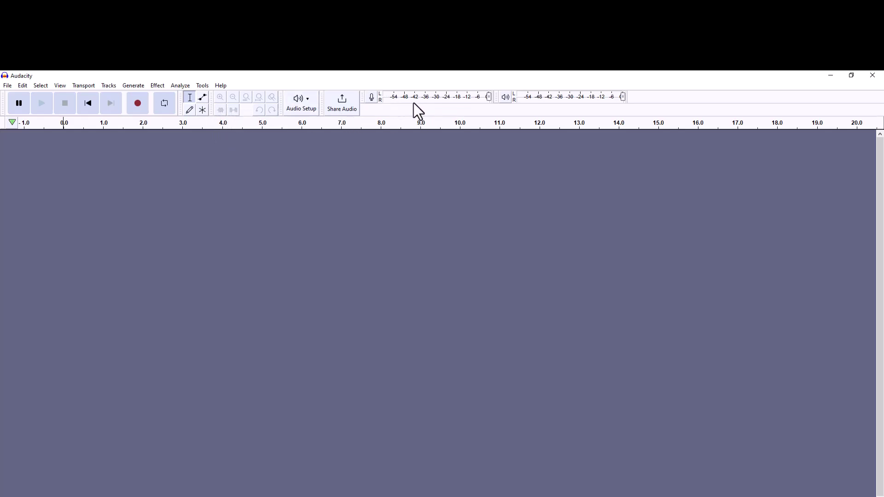
{"action": "left_click", "coordinate": [371, 98]}
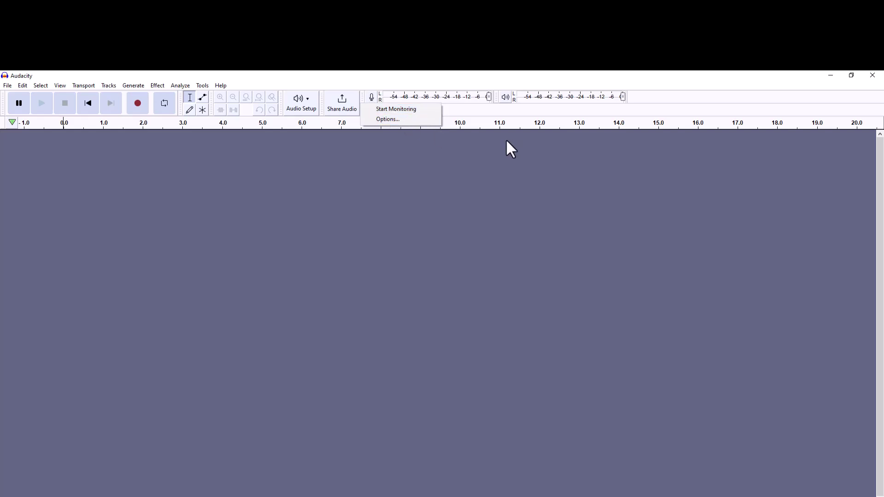
{"action": "left_click", "coordinate": [506, 99]}
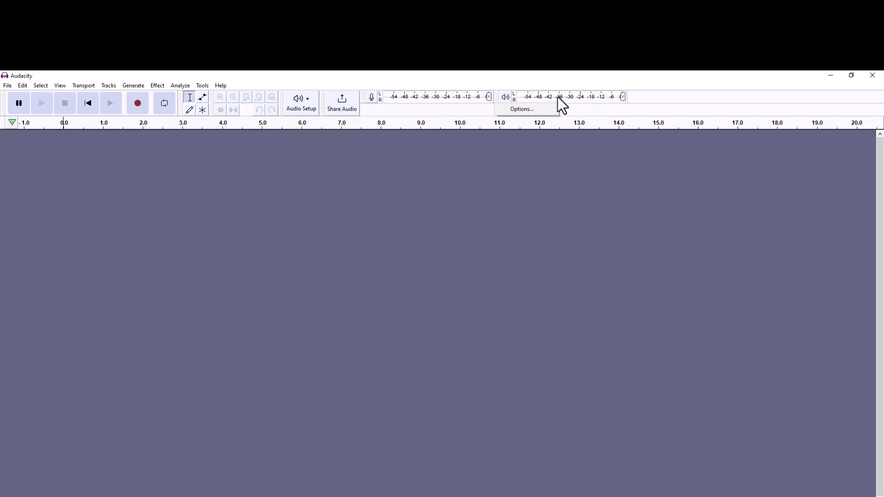
{"action": "left_click", "coordinate": [510, 161]}
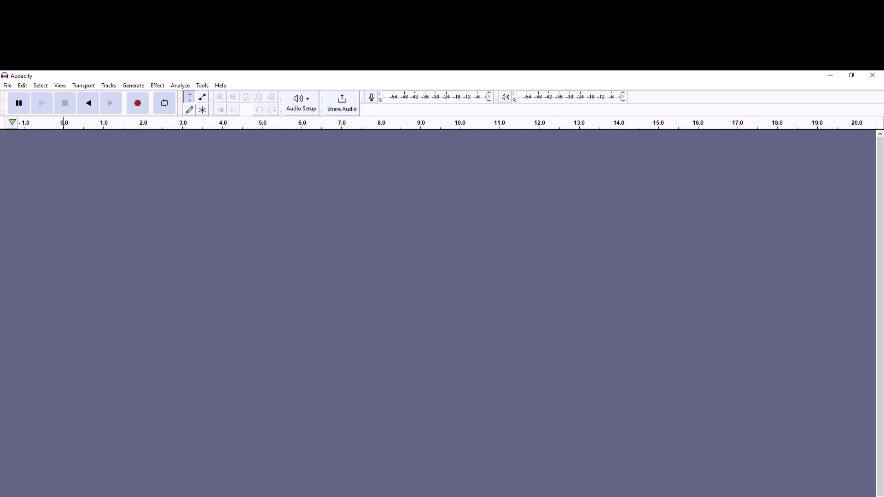
Step: Set the project rate to 44100 Hz and record a voice clip about 7.5 seconds long
{"action": "left_click", "coordinate": [28, 495]}
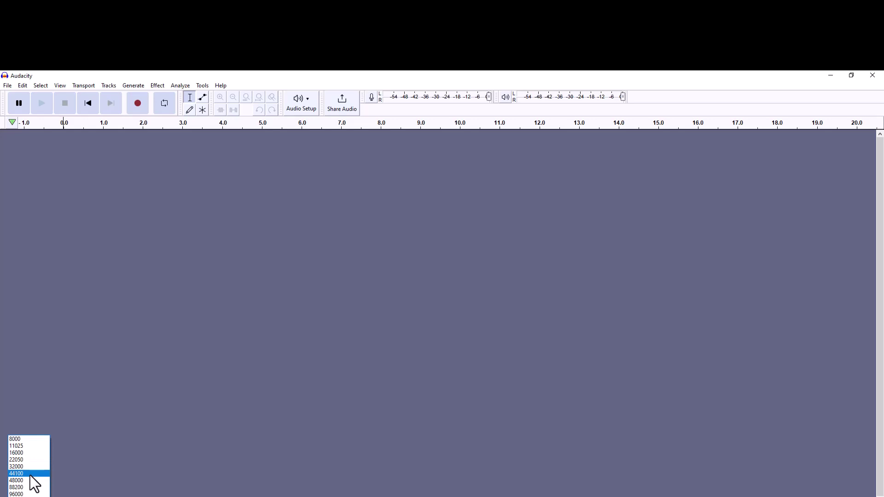
{"action": "left_click", "coordinate": [29, 475]}
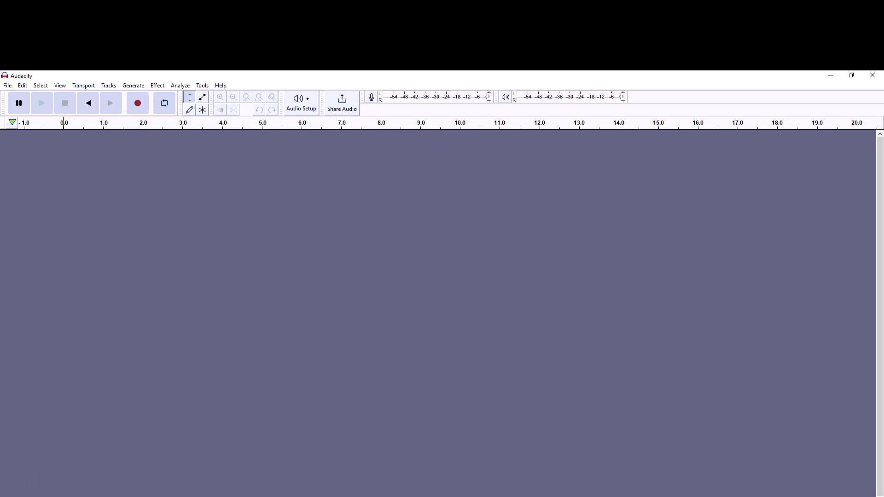
{"action": "left_click", "coordinate": [138, 104]}
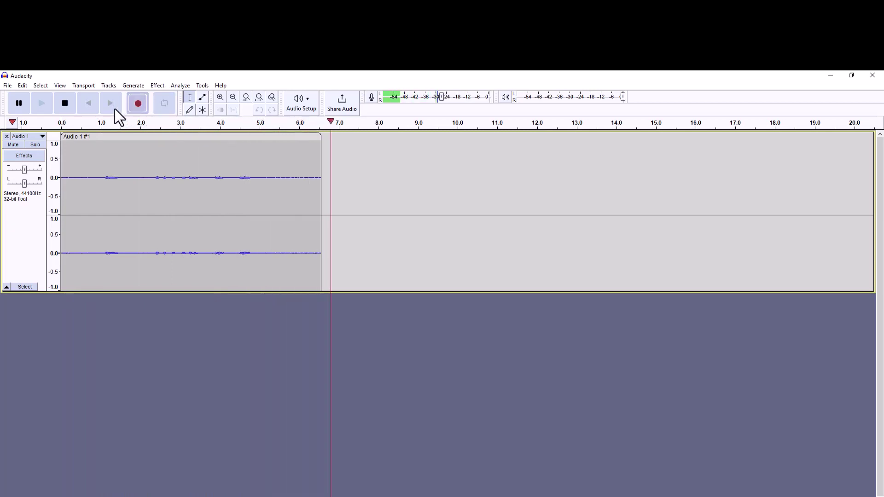
{"action": "left_click", "coordinate": [65, 104]}
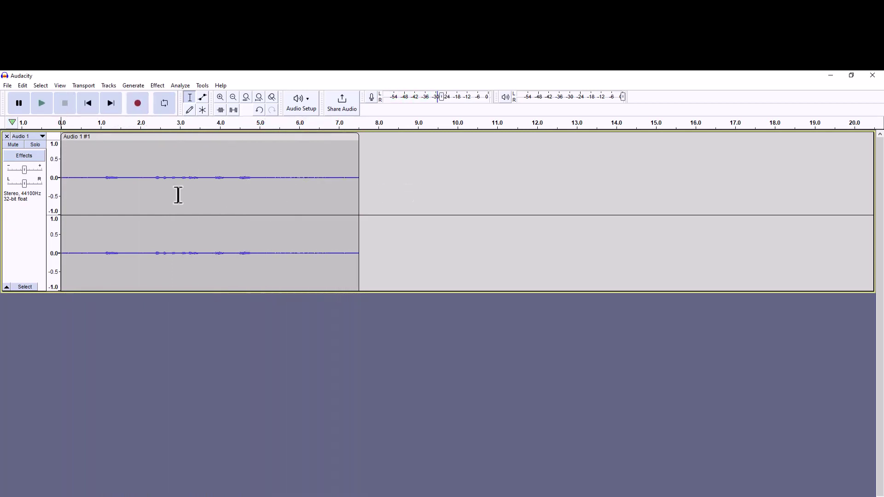
Step: Play back part of the recording starting from about 0.9 seconds
{"action": "left_click", "coordinate": [95, 182]}
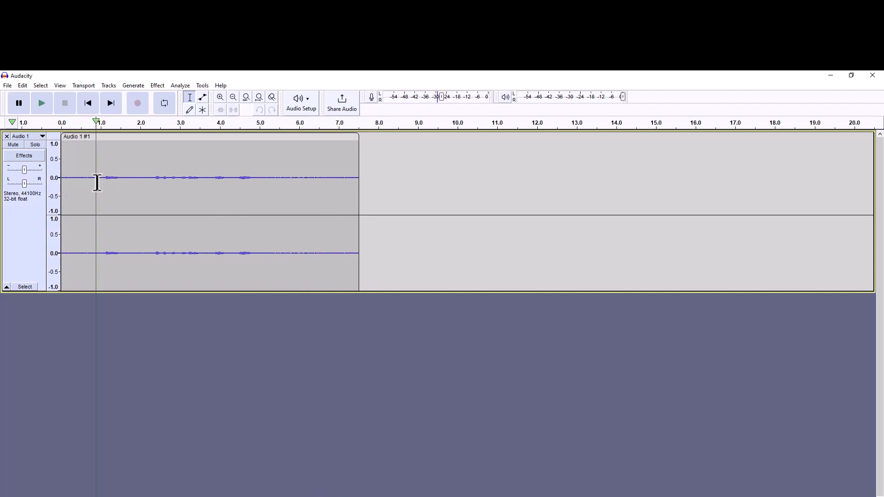
{"action": "key", "text": "space"}
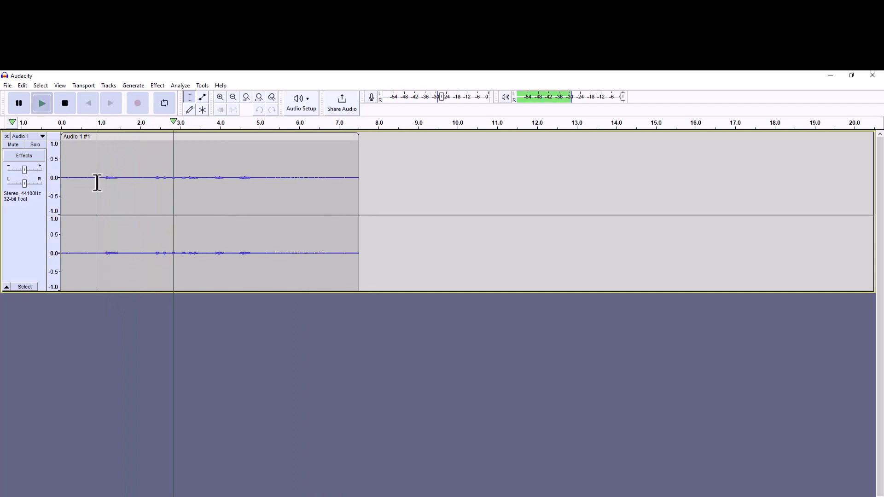
{"action": "key", "text": "space"}
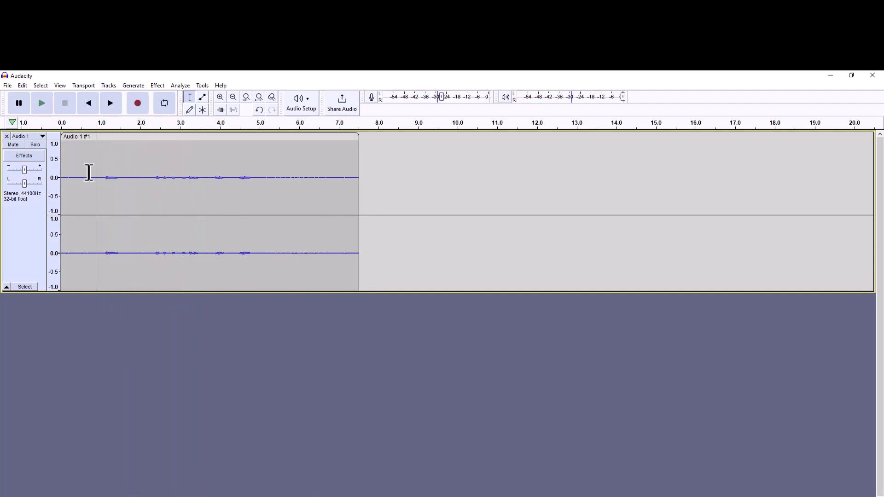
Step: Amplify the recording from about 0.2 seconds to its end to a new peak amplitude of 0.0 dB, and play the result
{"action": "left_click", "coordinate": [70, 165]}
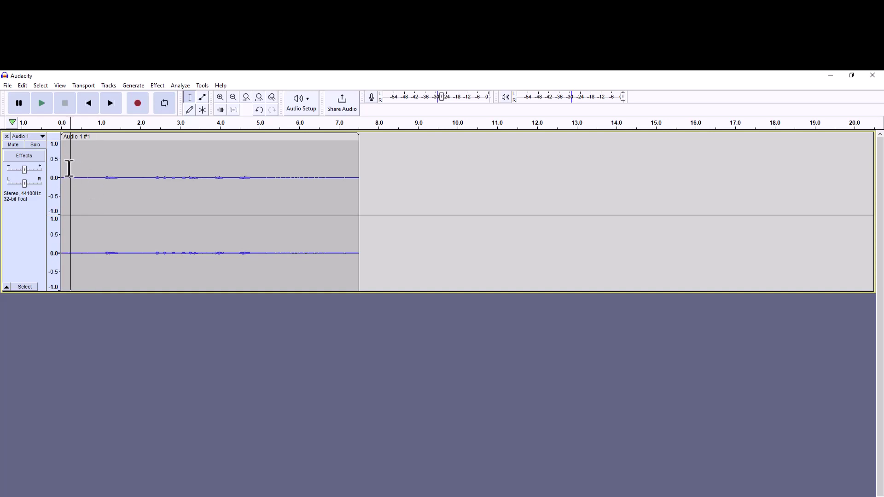
{"action": "left_click_drag", "start_coordinate": [69, 169], "coordinate": [356, 184]}
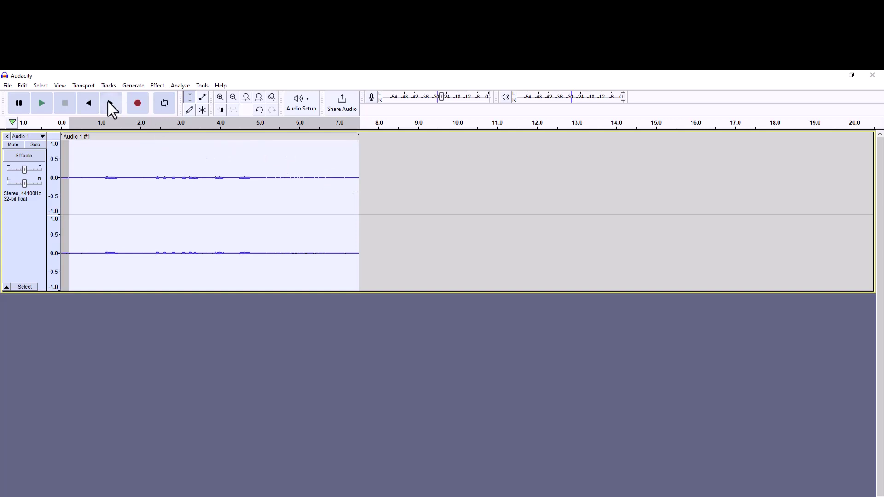
{"action": "left_click", "coordinate": [201, 86]}
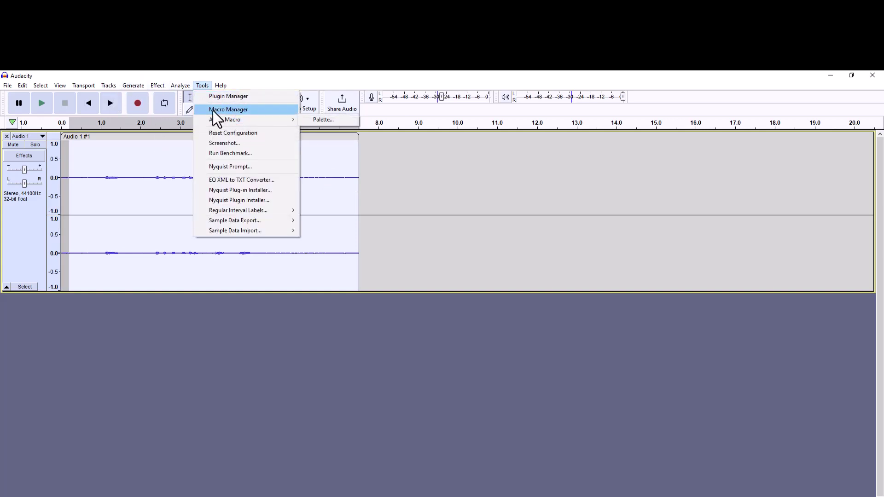
{"action": "left_click", "coordinate": [162, 85]}
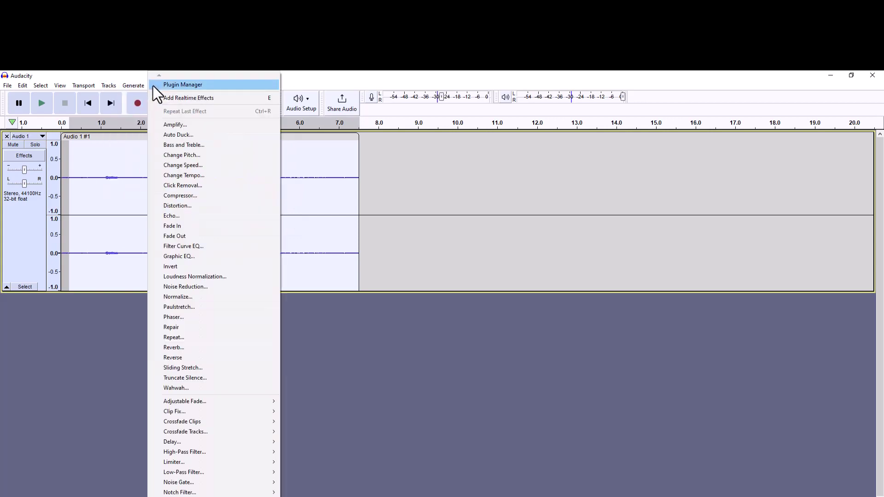
{"action": "left_click", "coordinate": [176, 125]}
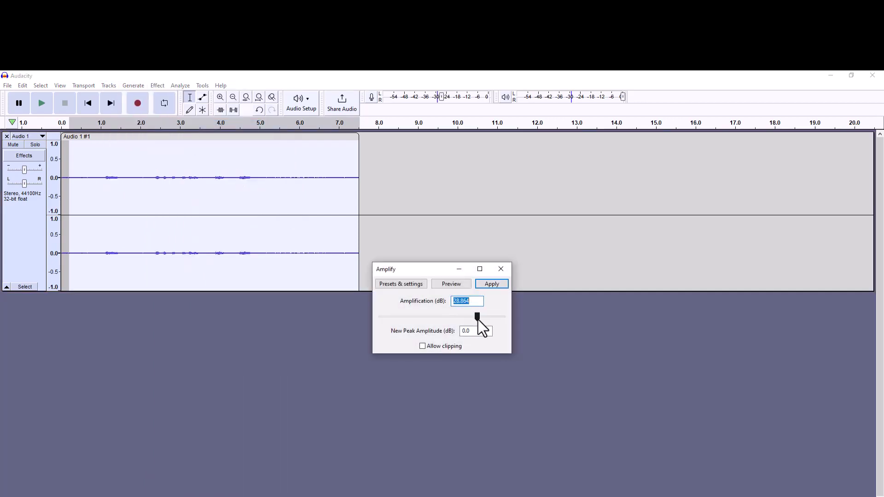
{"action": "left_click", "coordinate": [492, 285]}
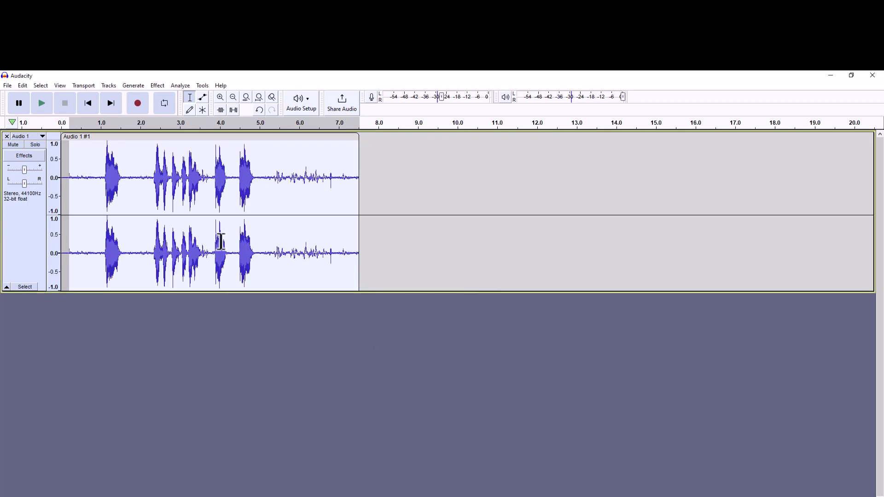
{"action": "key", "text": "space"}
Step: Select the recording from about 1.6 to 2.8 seconds and clear that selection
{"action": "left_click", "coordinate": [220, 98]}
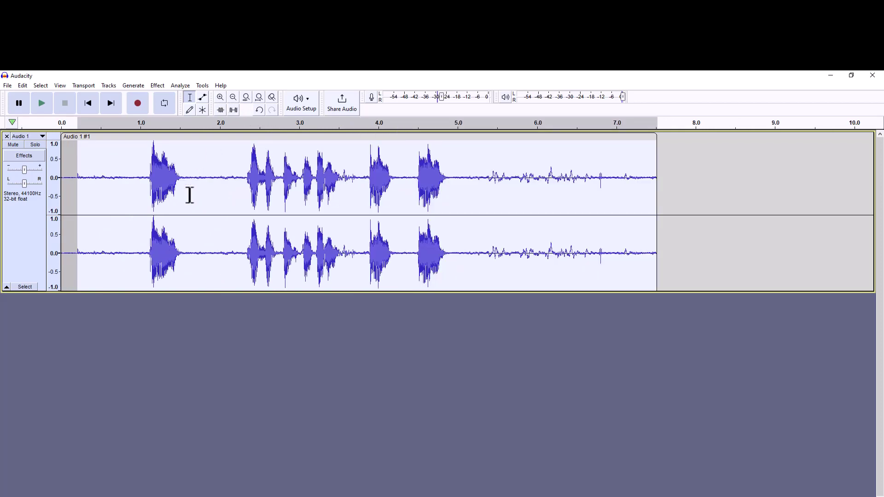
{"action": "left_click_drag", "start_coordinate": [190, 195], "coordinate": [286, 198]}
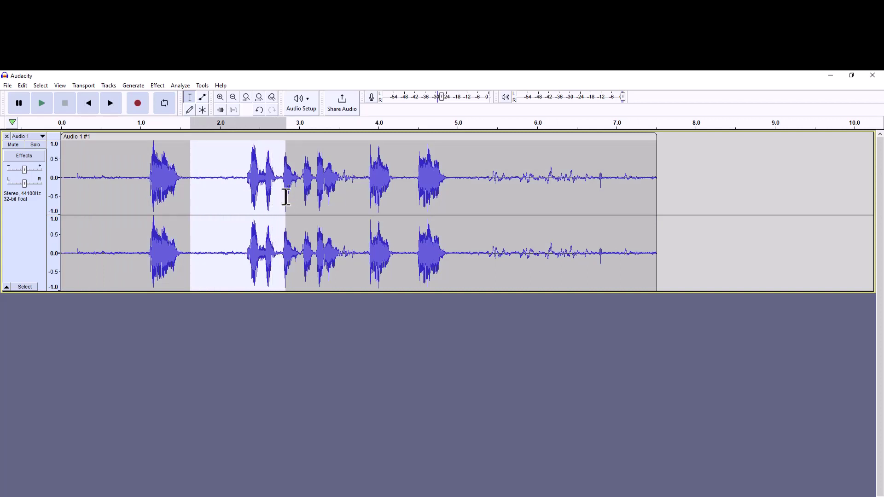
{"action": "left_click", "coordinate": [226, 165]}
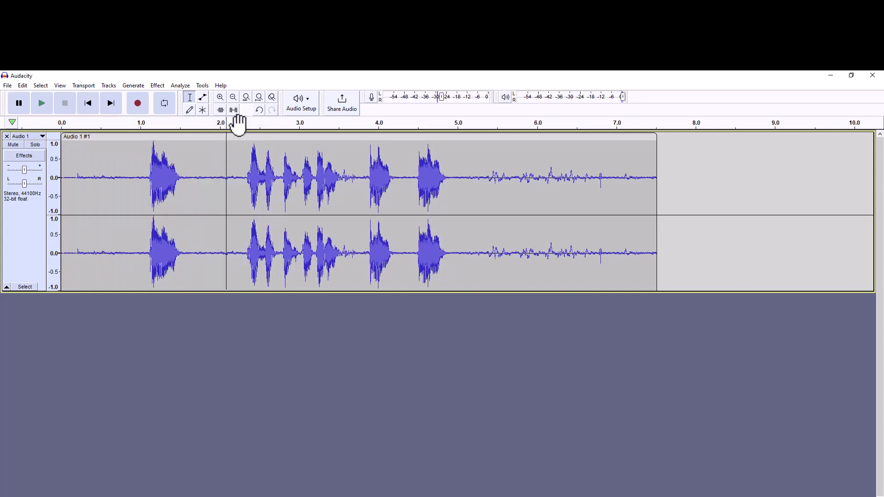
Step: Select the short stretch of speech from about 2.35 to 2.61 seconds, starting exactly where its waveform begins
{"action": "left_click", "coordinate": [223, 97]}
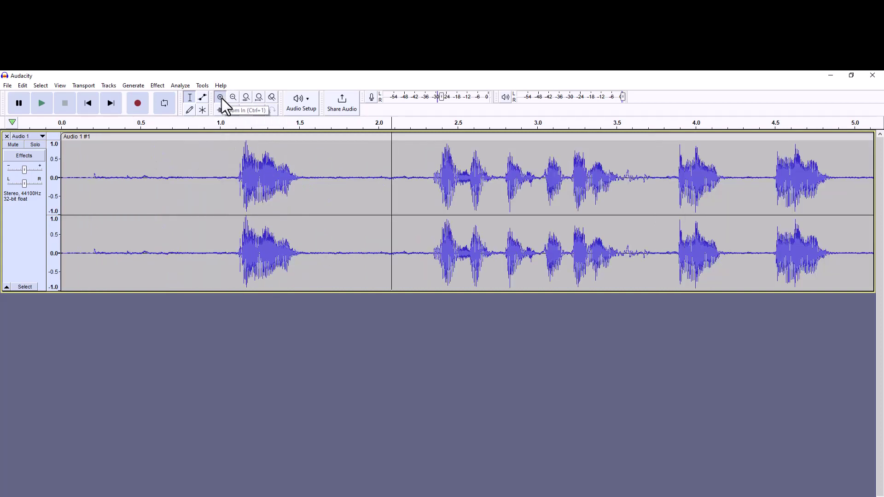
{"action": "left_click", "coordinate": [222, 98]}
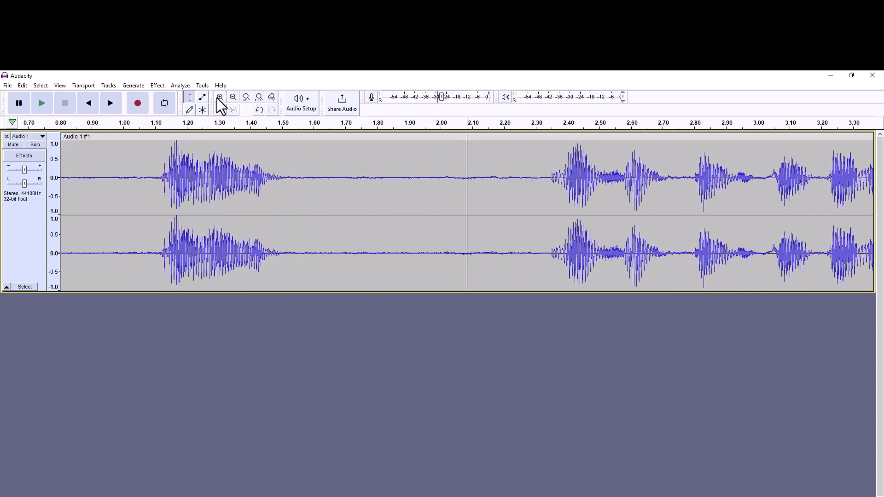
{"action": "left_click", "coordinate": [217, 97]}
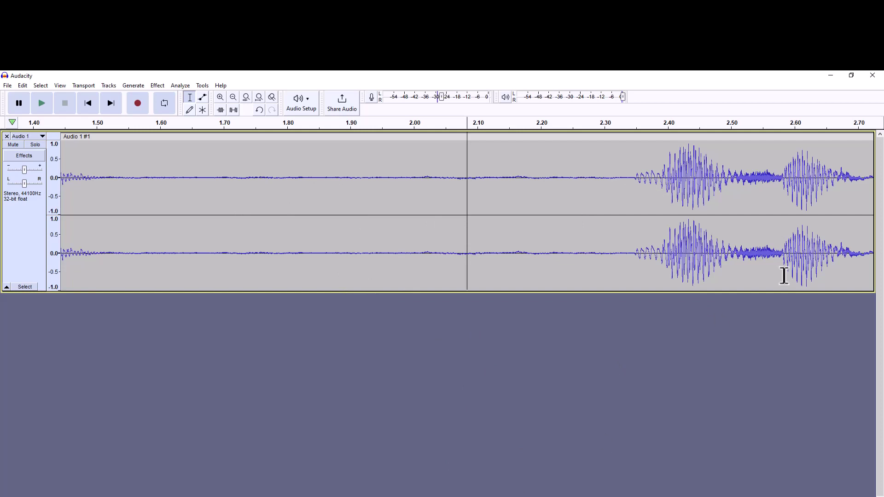
{"action": "left_click", "coordinate": [636, 180]}
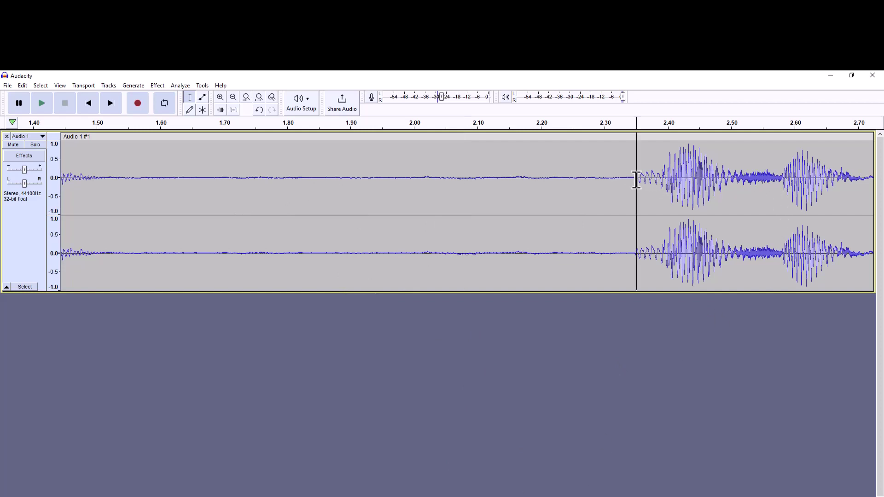
{"action": "left_click_drag", "start_coordinate": [636, 179], "coordinate": [800, 178]}
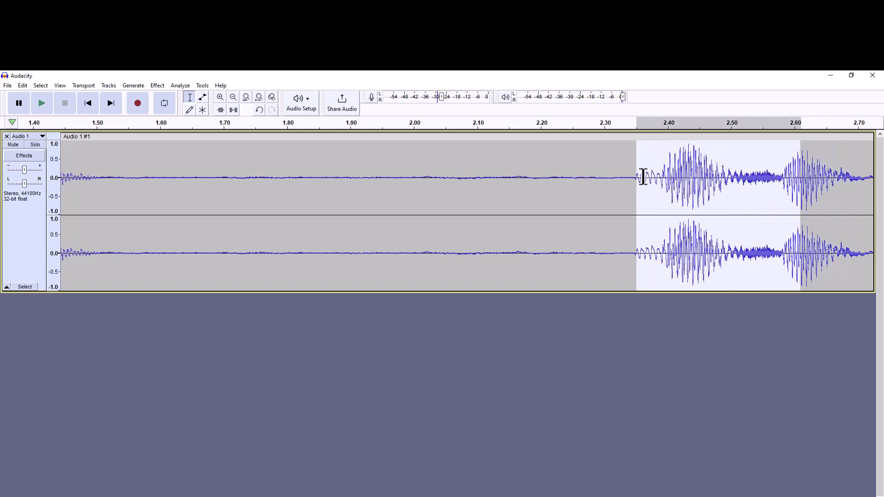
{"action": "left_click", "coordinate": [235, 96]}
{"action": "left_click", "coordinate": [234, 97]}
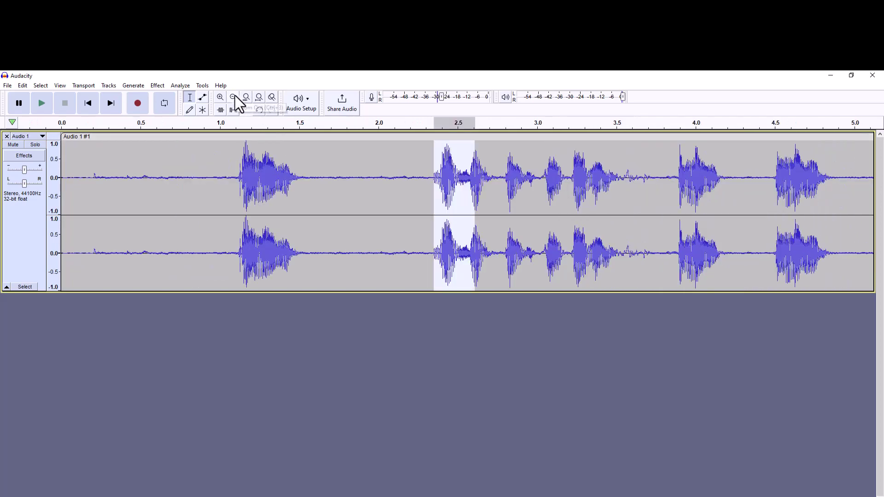
{"action": "left_click", "coordinate": [234, 97]}
Step: Select the single word from about 3.8 to 4.3 seconds and clear the selection
{"action": "left_click", "coordinate": [274, 229]}
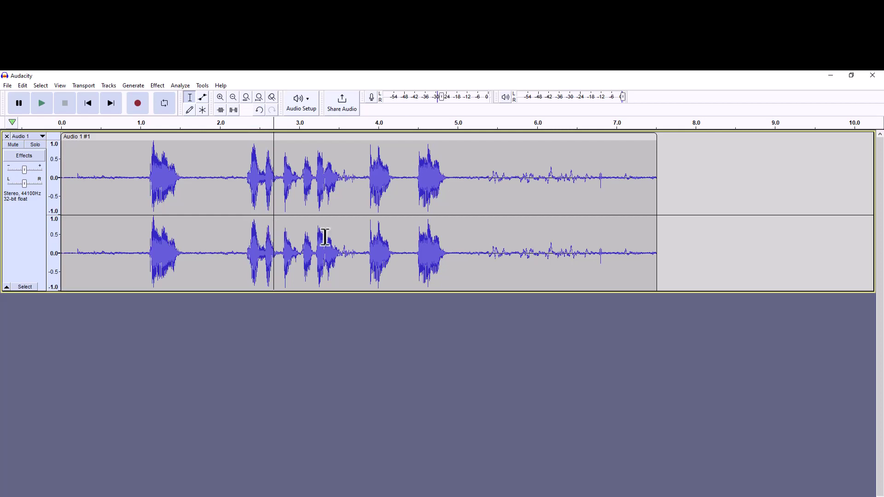
{"action": "left_click_drag", "start_coordinate": [361, 177], "coordinate": [406, 180]}
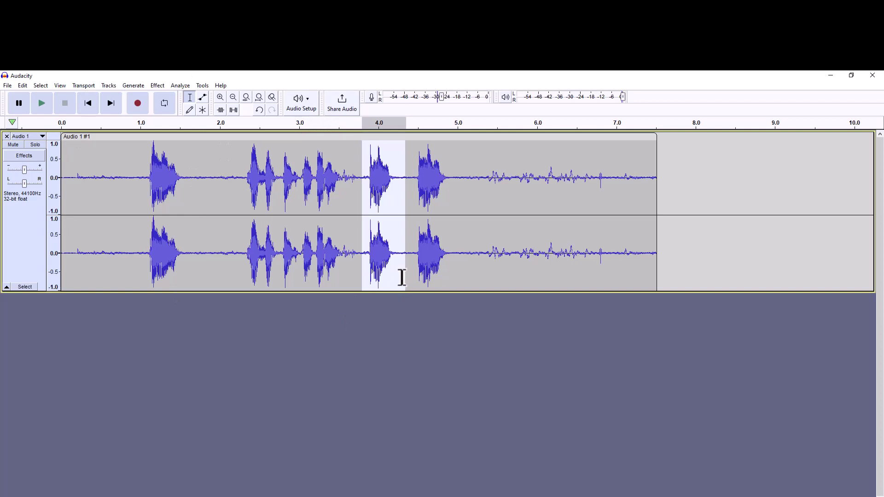
{"action": "left_click", "coordinate": [441, 264]}
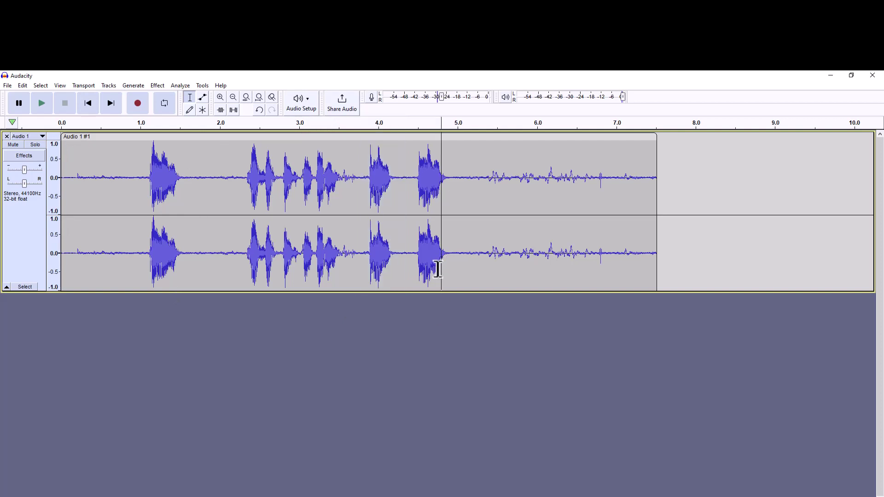
Step: Examine the save options for an Audacity project file and leave them without saving
{"action": "left_click", "coordinate": [5, 85]}
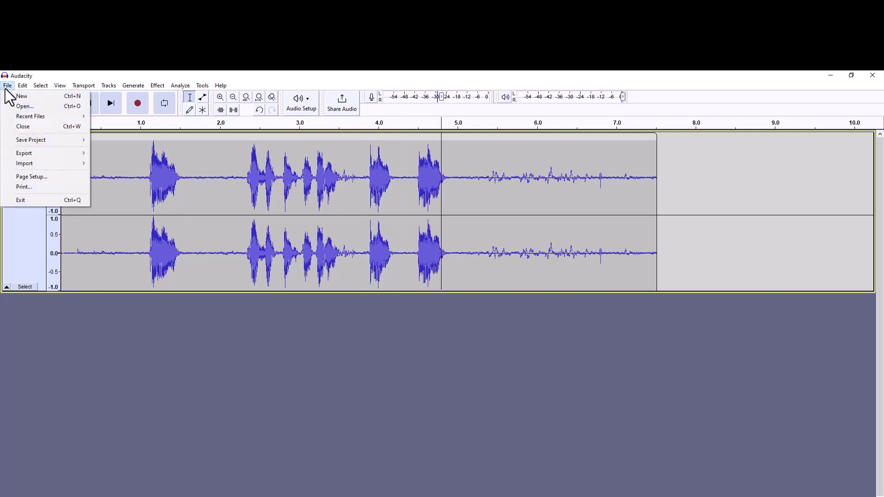
{"action": "mouse_move", "coordinate": [24, 155]}
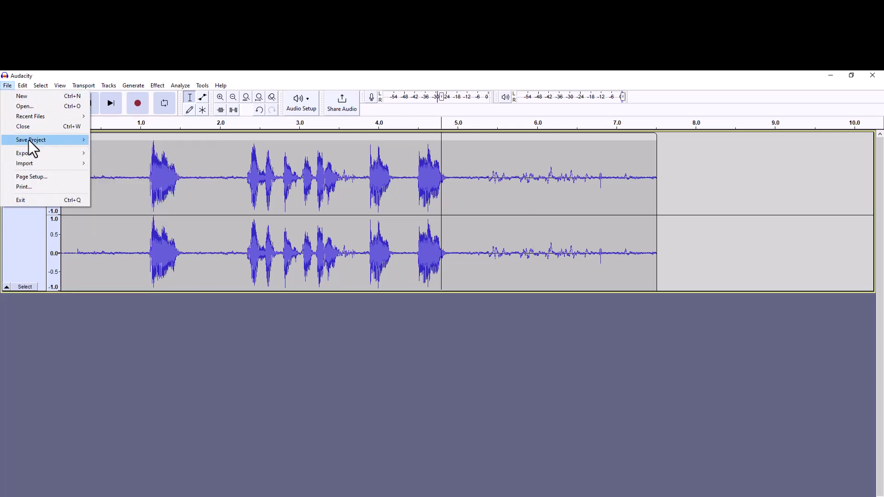
{"action": "mouse_move", "coordinate": [28, 140]}
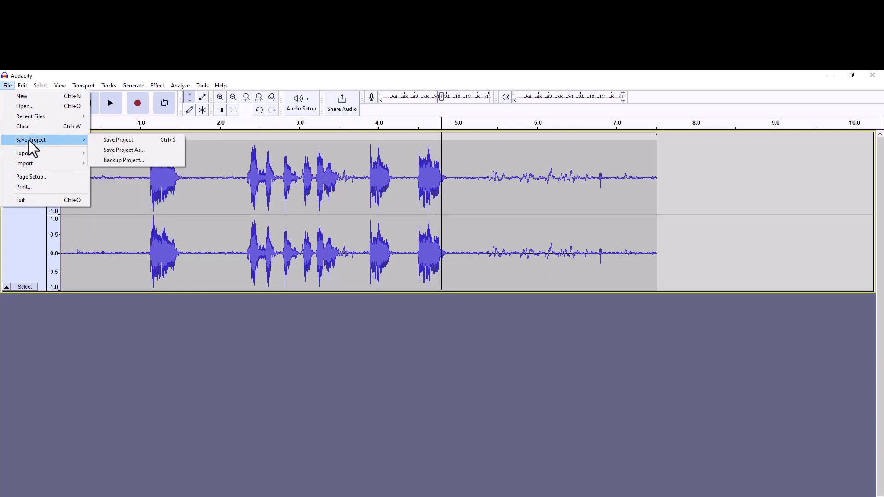
{"action": "left_click", "coordinate": [113, 143]}
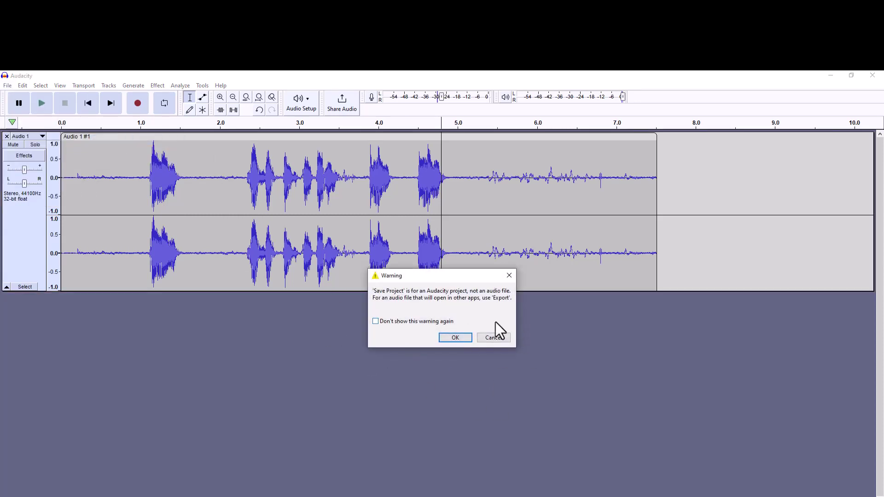
{"action": "left_click", "coordinate": [459, 342]}
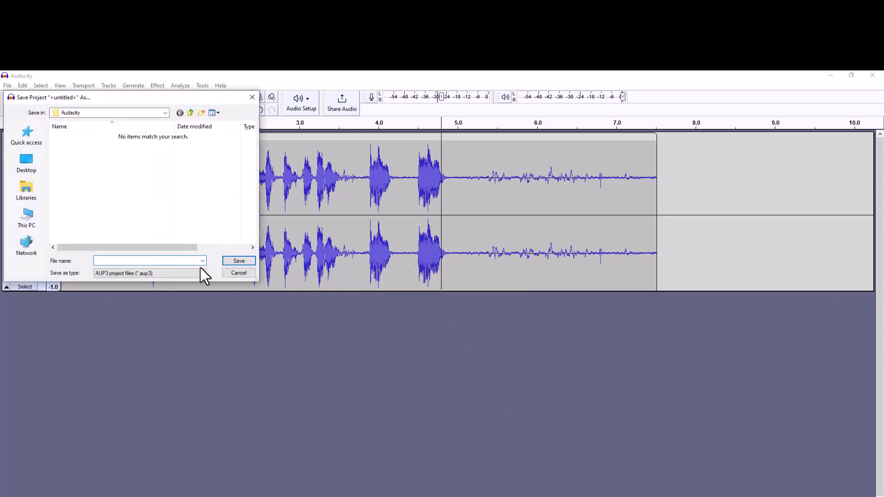
{"action": "left_click", "coordinate": [238, 273]}
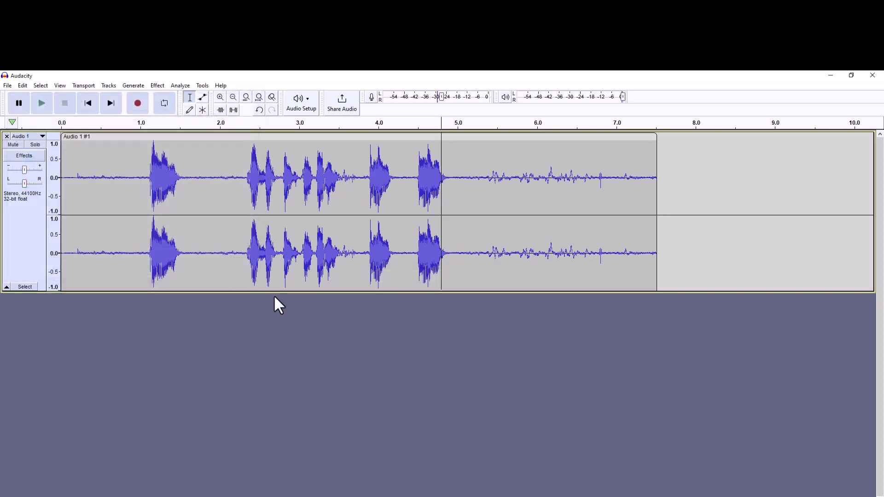
Step: Examine the MP3 export options and close them without exporting
{"action": "left_click", "coordinate": [10, 87]}
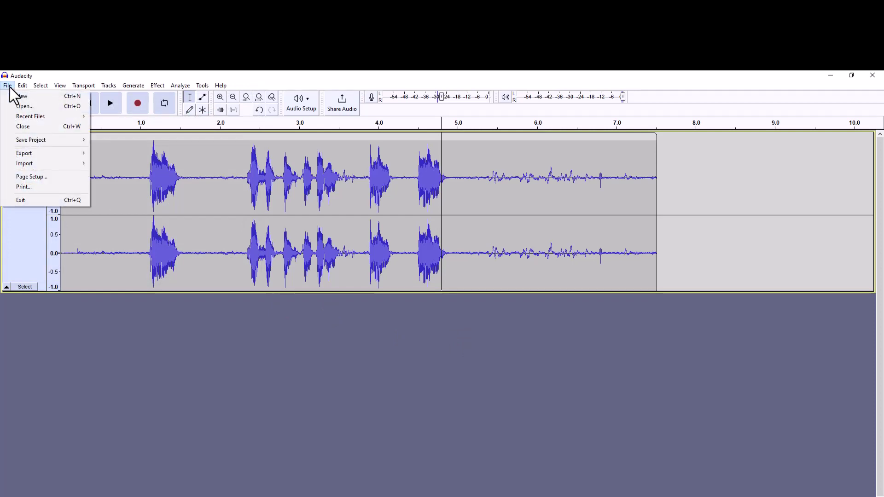
{"action": "mouse_move", "coordinate": [29, 154]}
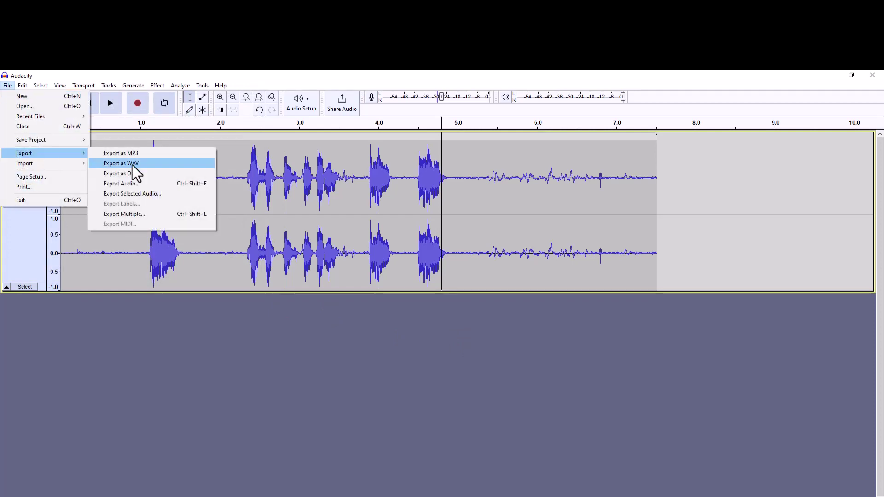
{"action": "left_click", "coordinate": [136, 154]}
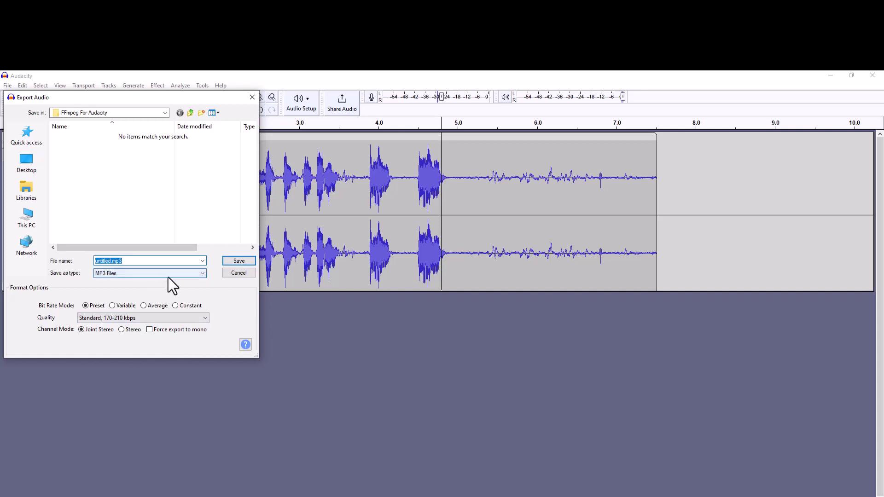
{"action": "left_click", "coordinate": [253, 99]}
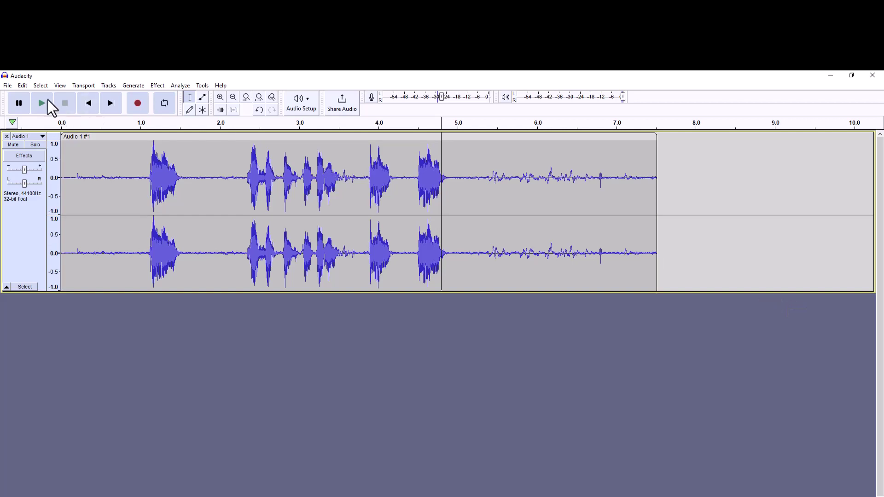
{"action": "left_click", "coordinate": [7, 86]}
{"action": "mouse_move", "coordinate": [157, 86]}
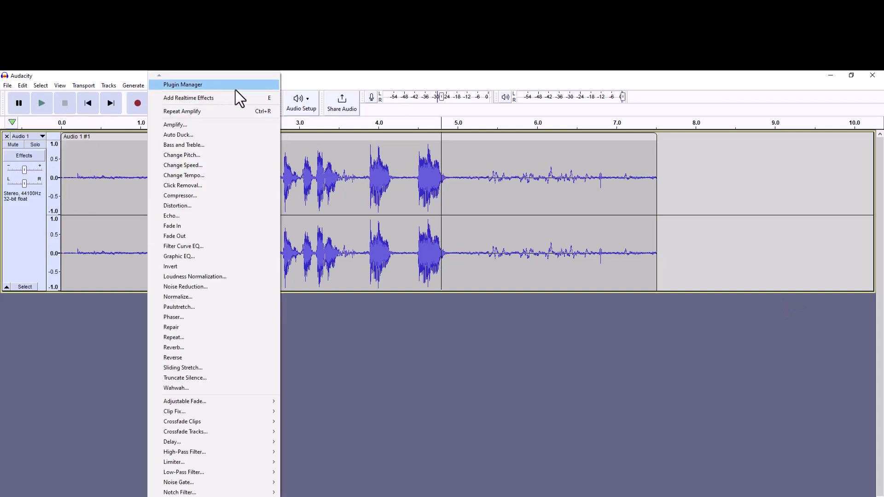
{"action": "left_click", "coordinate": [220, 80]}
{"action": "left_click", "coordinate": [200, 85]}
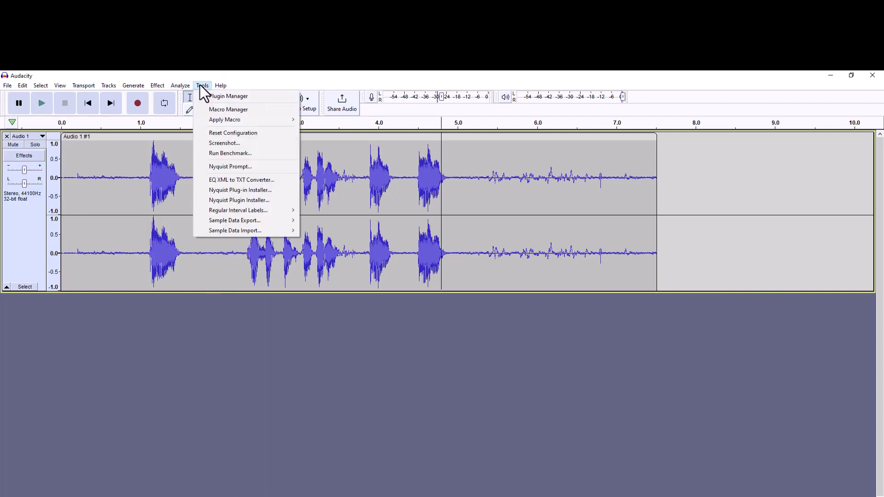
{"action": "mouse_move", "coordinate": [161, 87]}
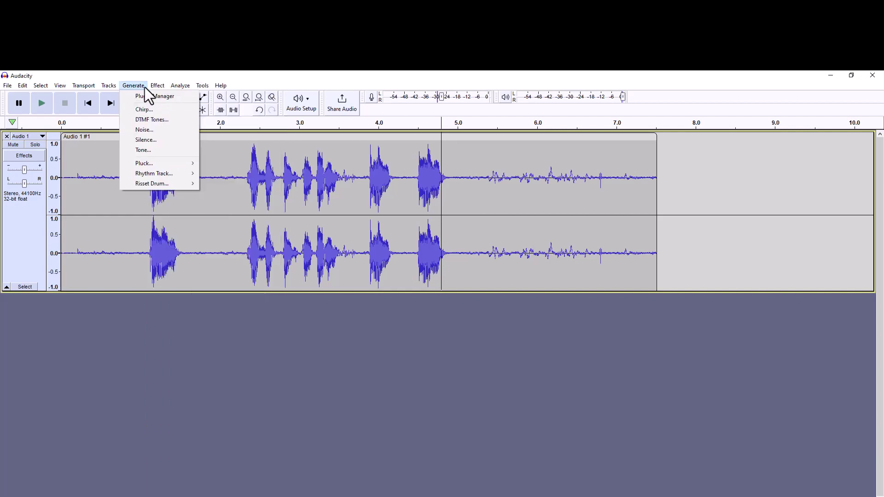
{"action": "left_click", "coordinate": [397, 237]}
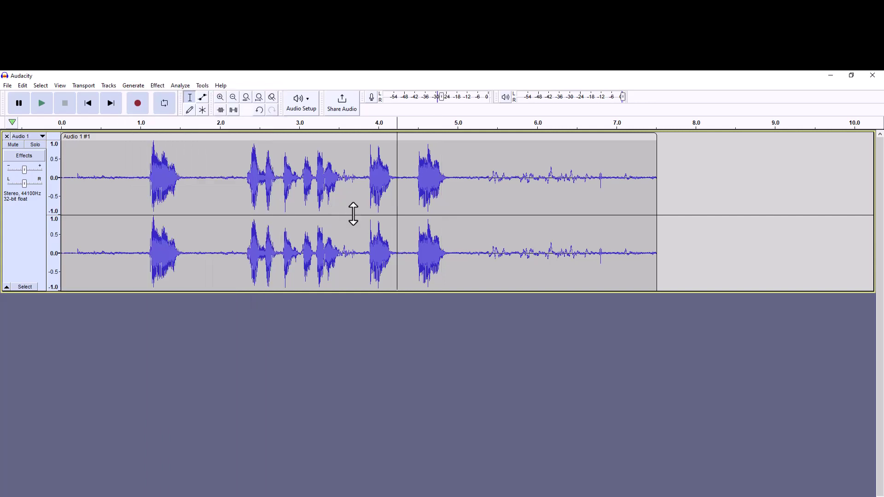
Step: Try to apply the Auto Duck effect to the whole recording
{"action": "left_click", "coordinate": [395, 199]}
{"action": "key", "text": "ctrl+a"}
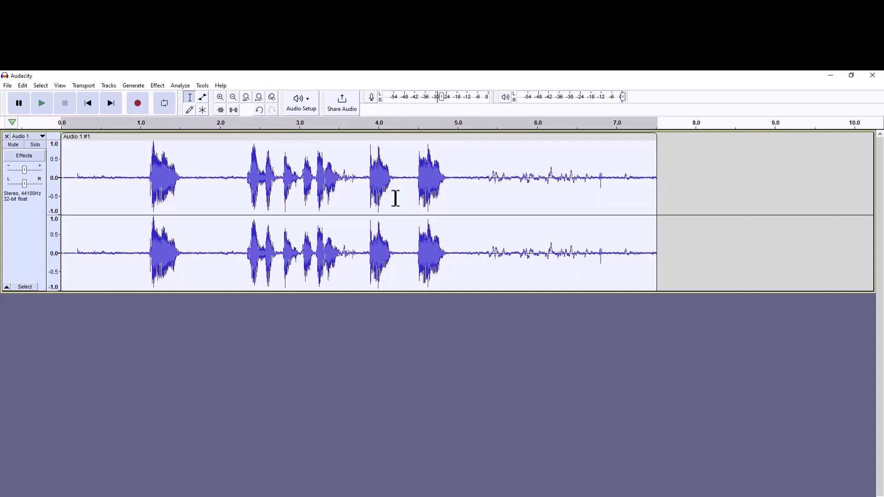
{"action": "left_click", "coordinate": [156, 86]}
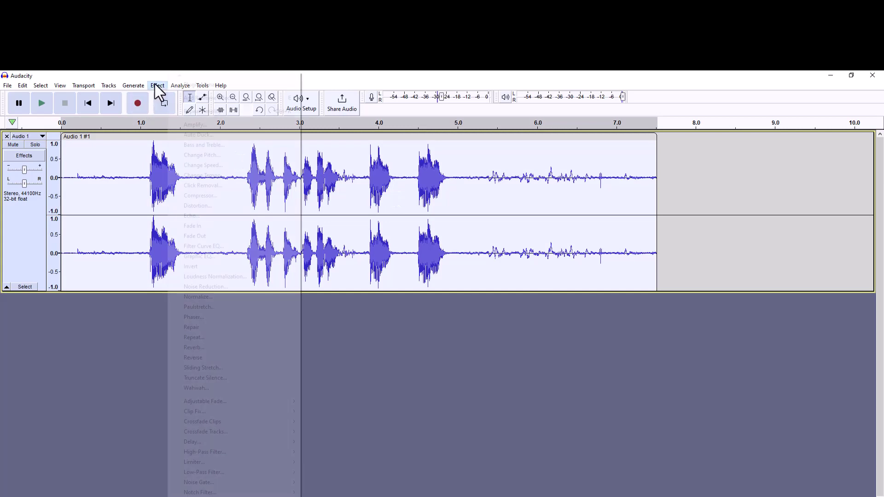
{"action": "left_click", "coordinate": [194, 133]}
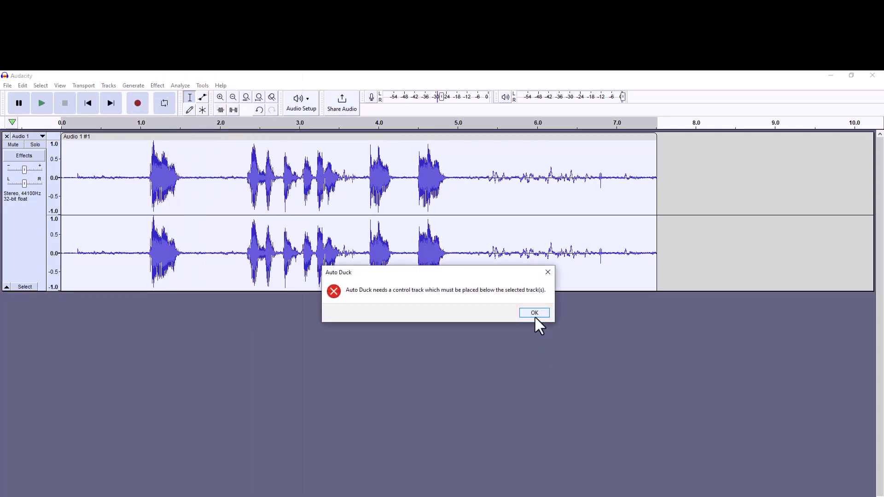
{"action": "left_click", "coordinate": [534, 316]}
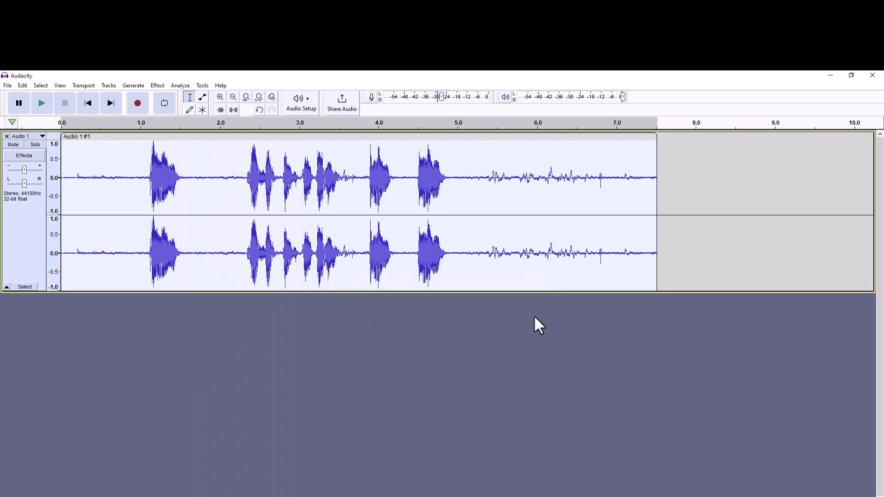